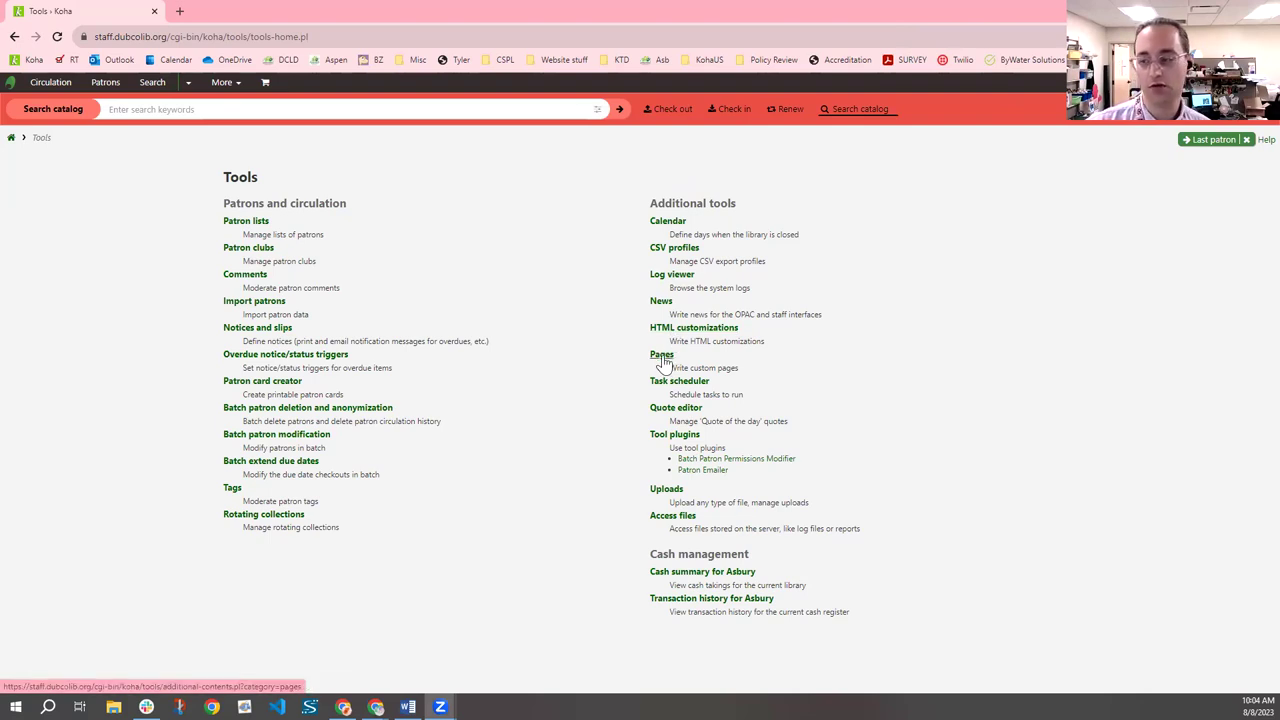
Step: Open the Pages tool, preview the content of the Programs page, and return to the Tools overview
left_click(661, 358)
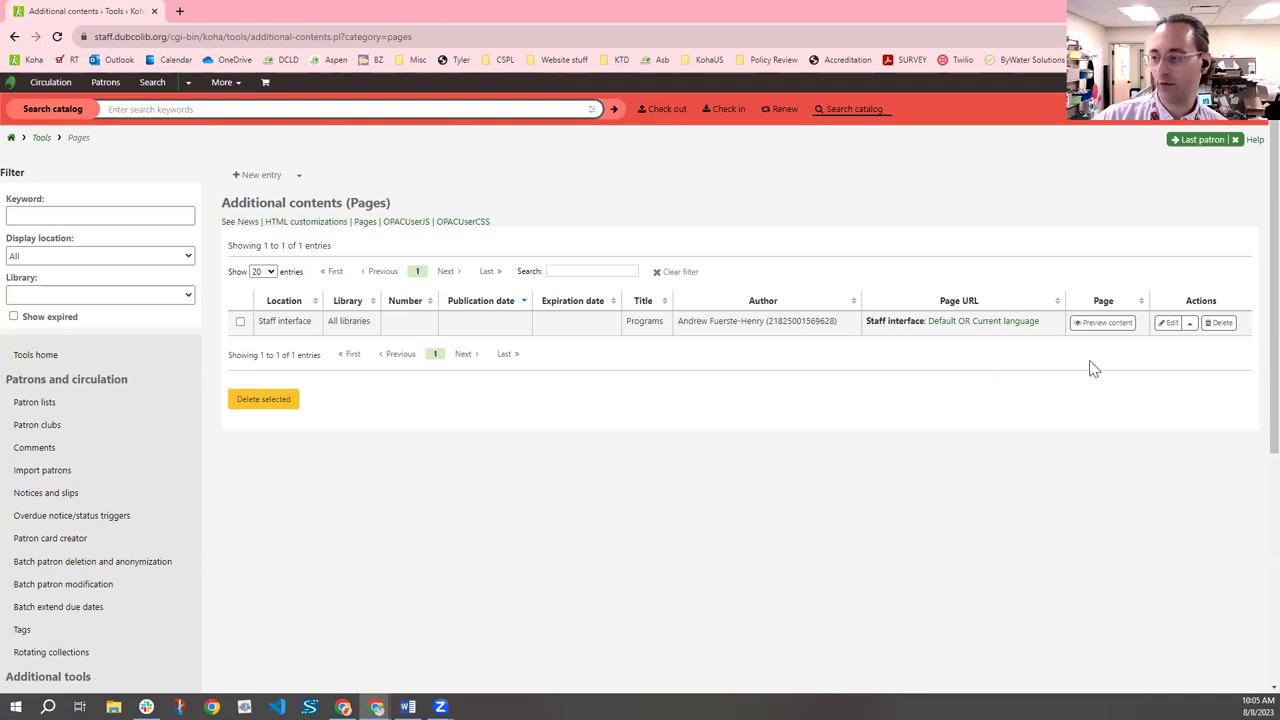
left_click(1095, 332)
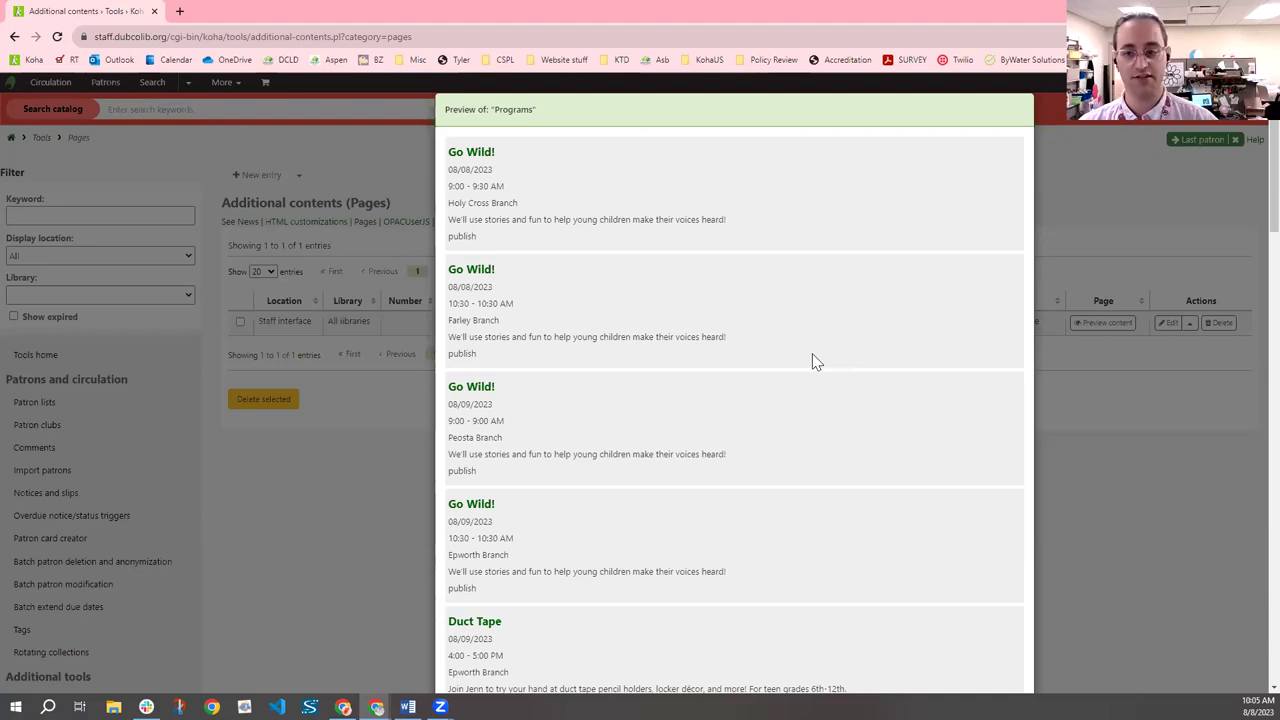
left_click(340, 491)
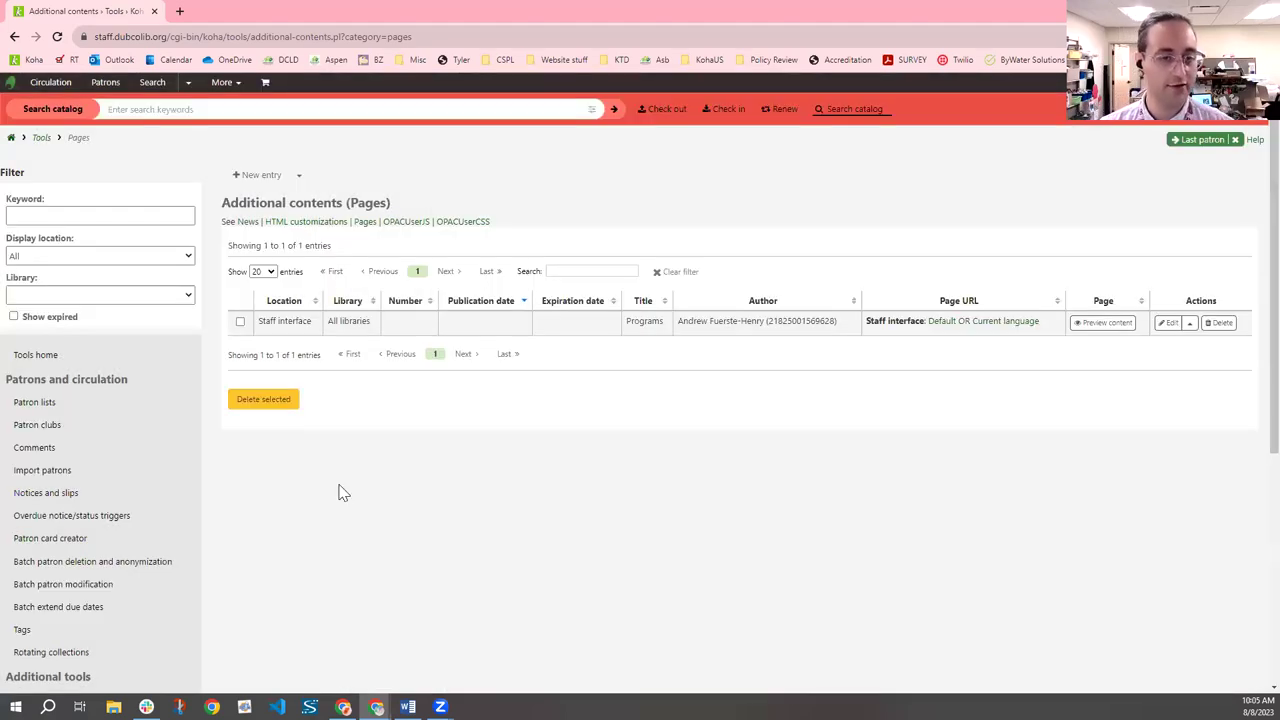
key("alt+Left")
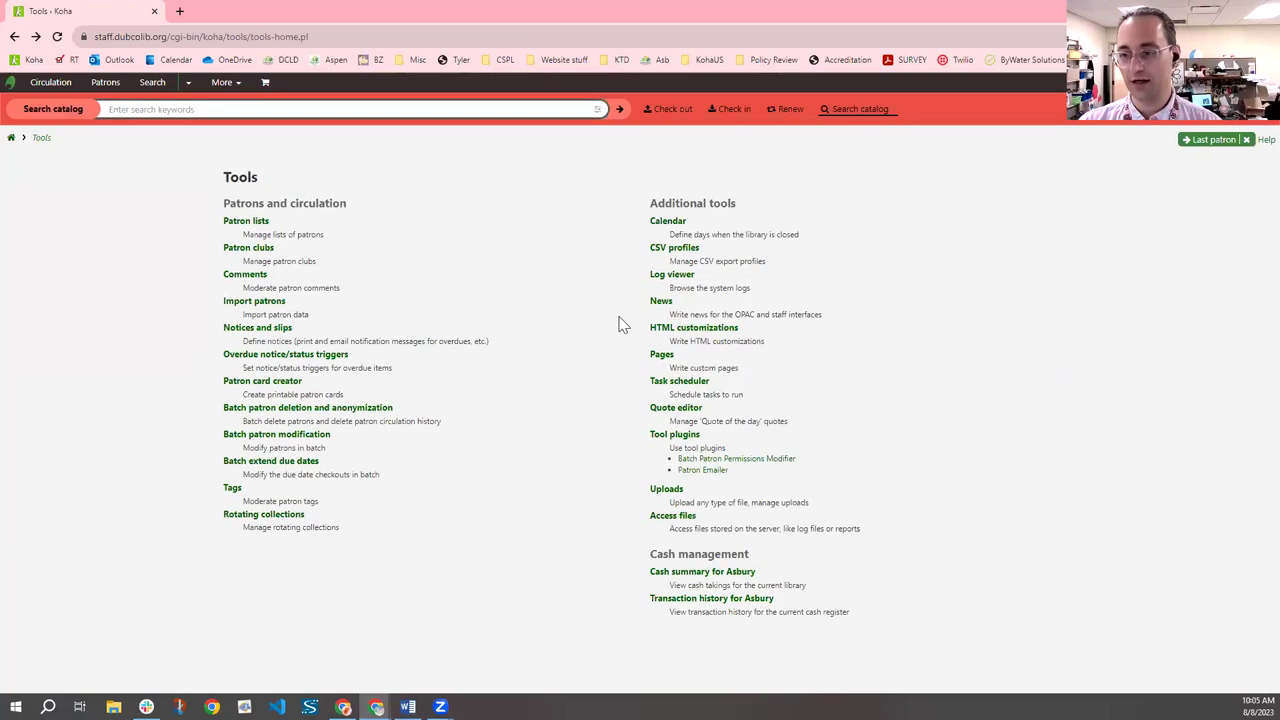
Step: Open the Programs custom page in the staff interface from the Pages list and review its URL and event listings
left_click(662, 356)
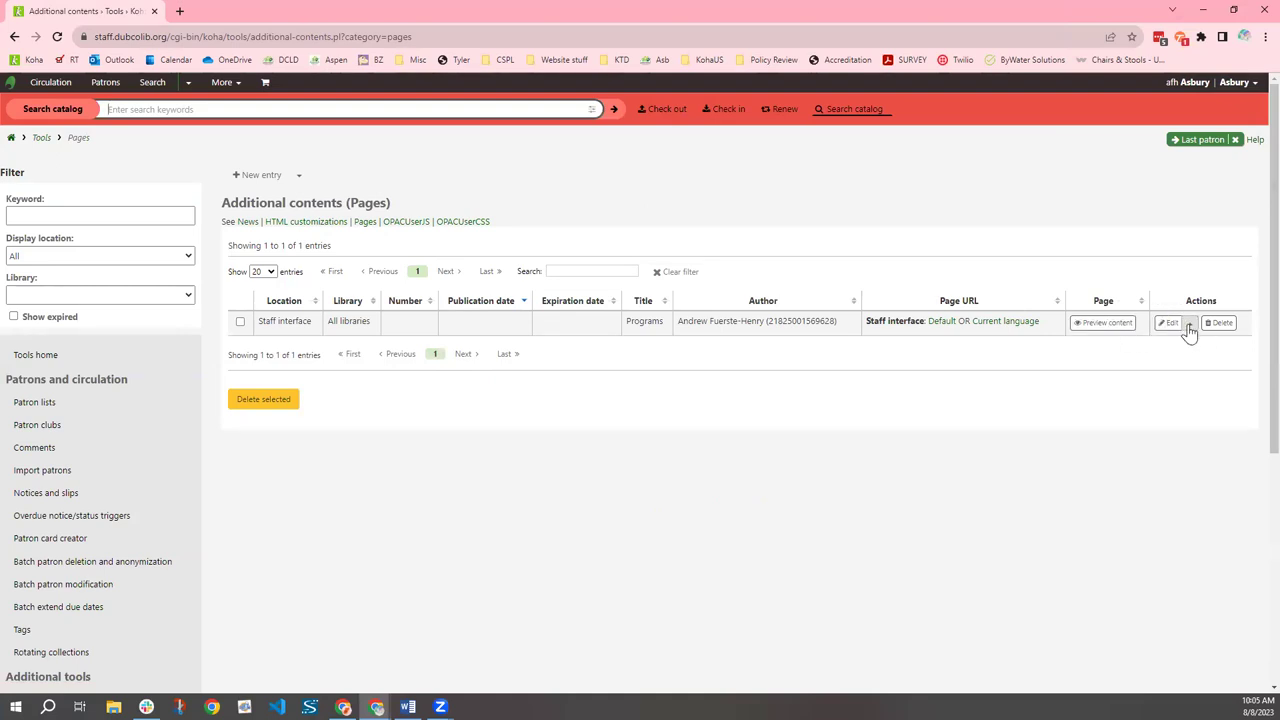
left_click(944, 324)
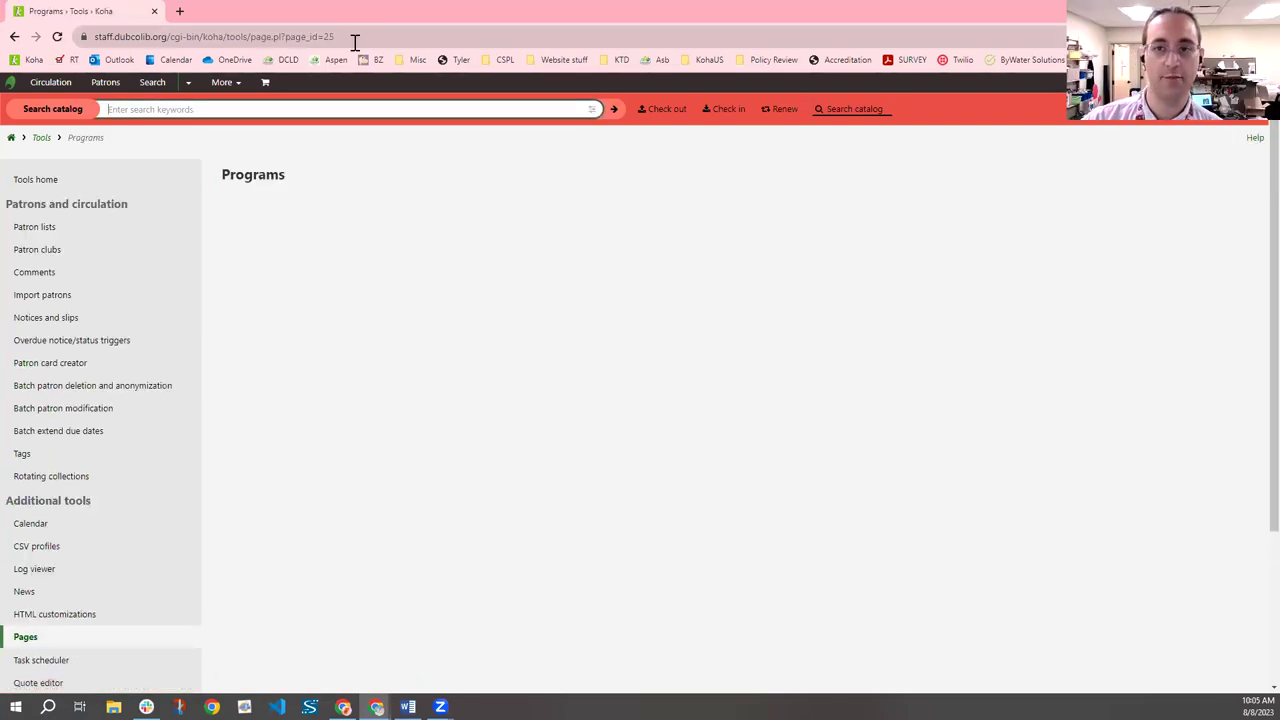
left_click(354, 40)
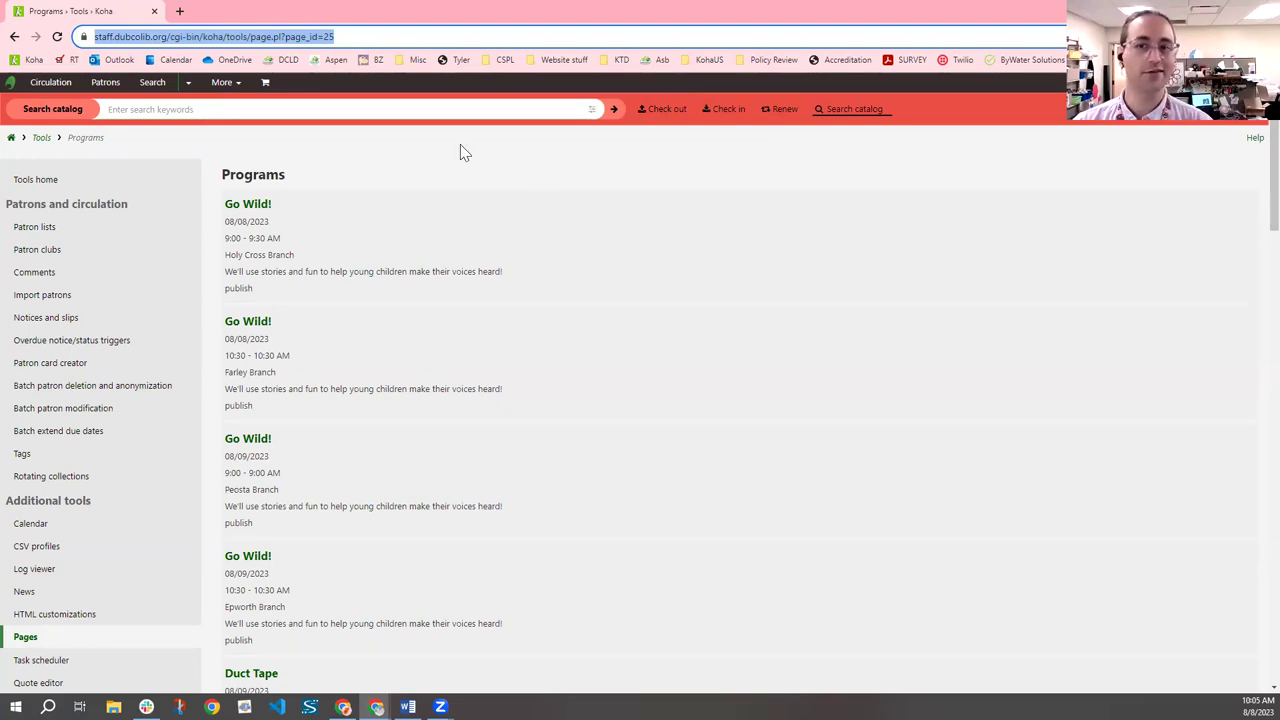
left_click(379, 36)
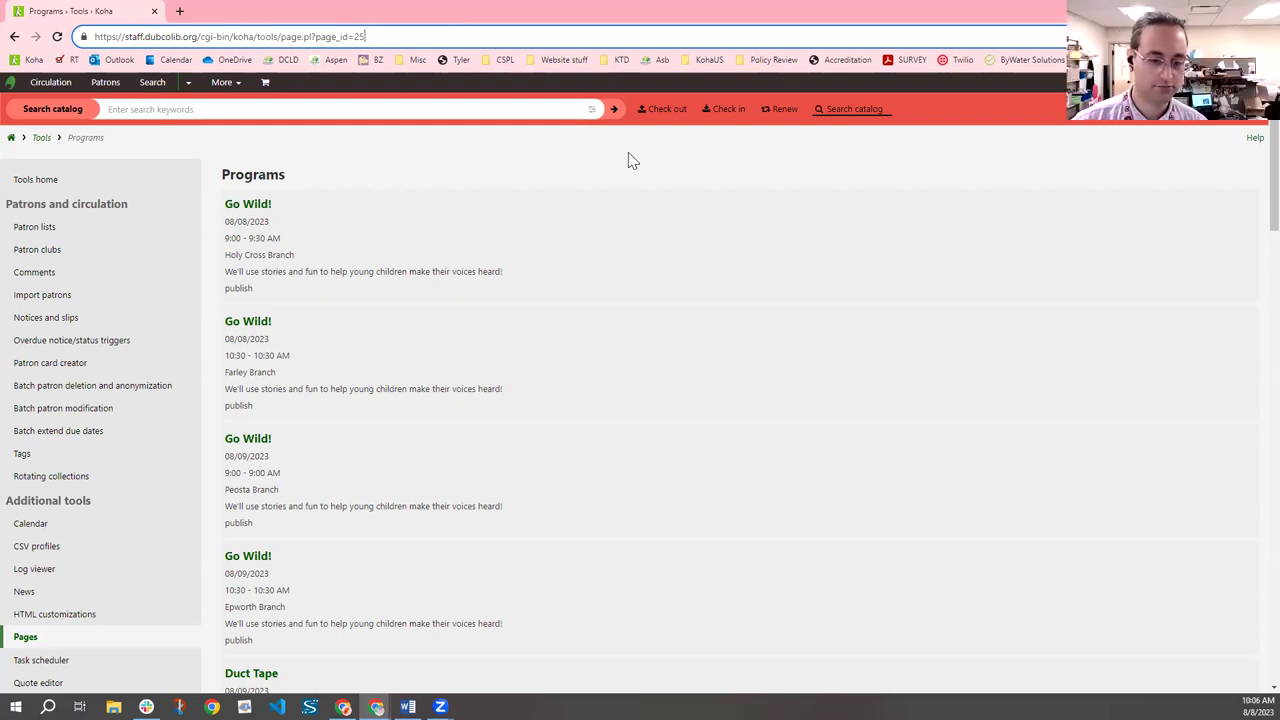
scroll(501, 241, "down", 1)
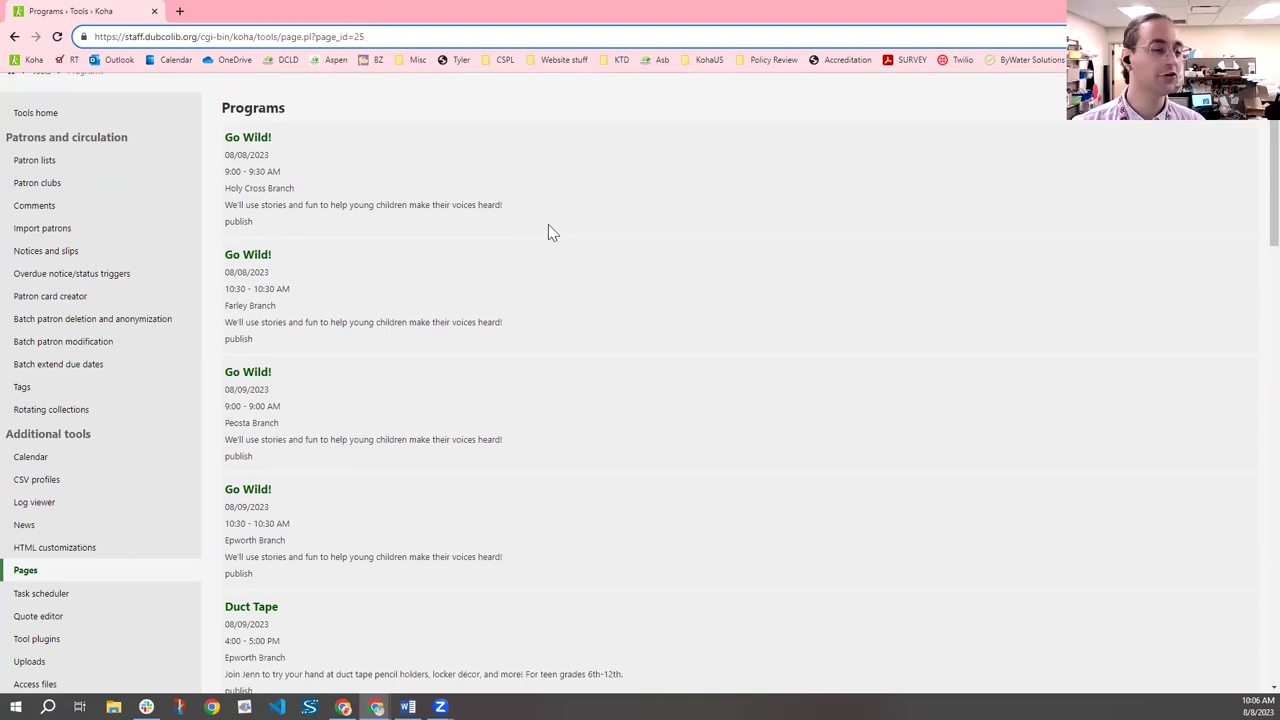
scroll(557, 300, "up", 1)
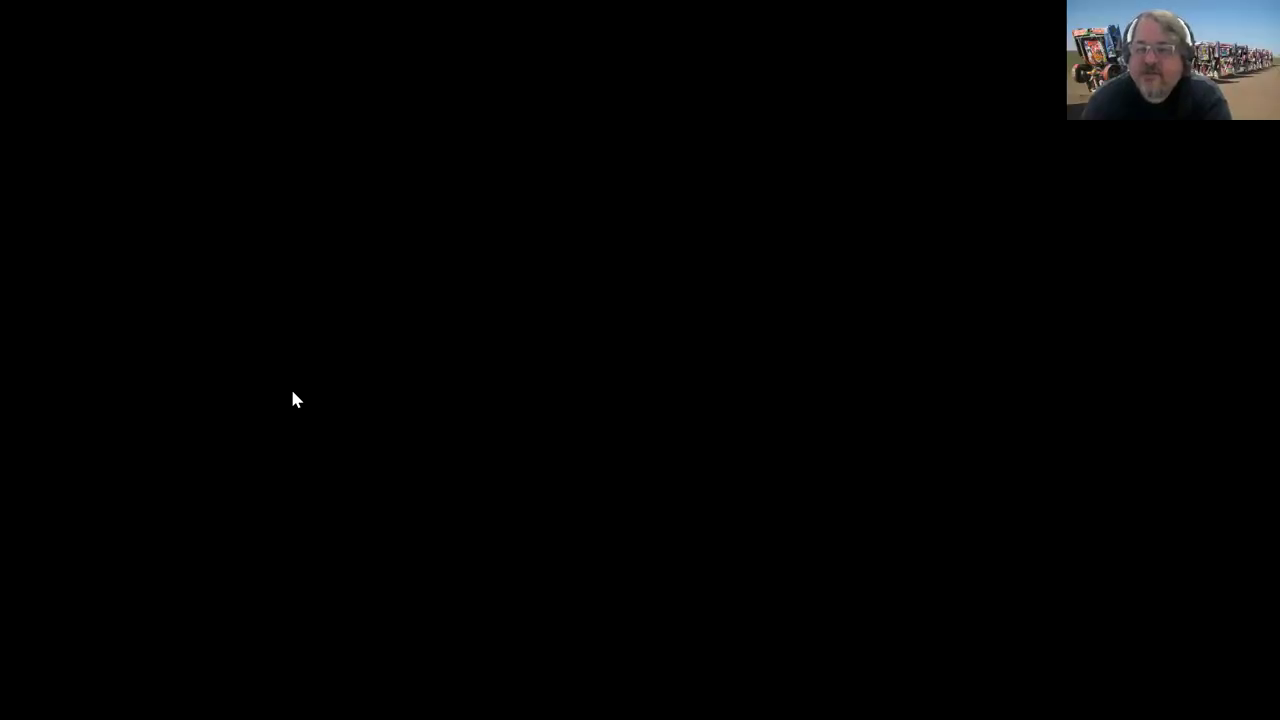
Step: Open the plugins list from Koha administration and locate the Batch Patron Permissions Modifier plugin
scroll(283, 548, "down", 2)
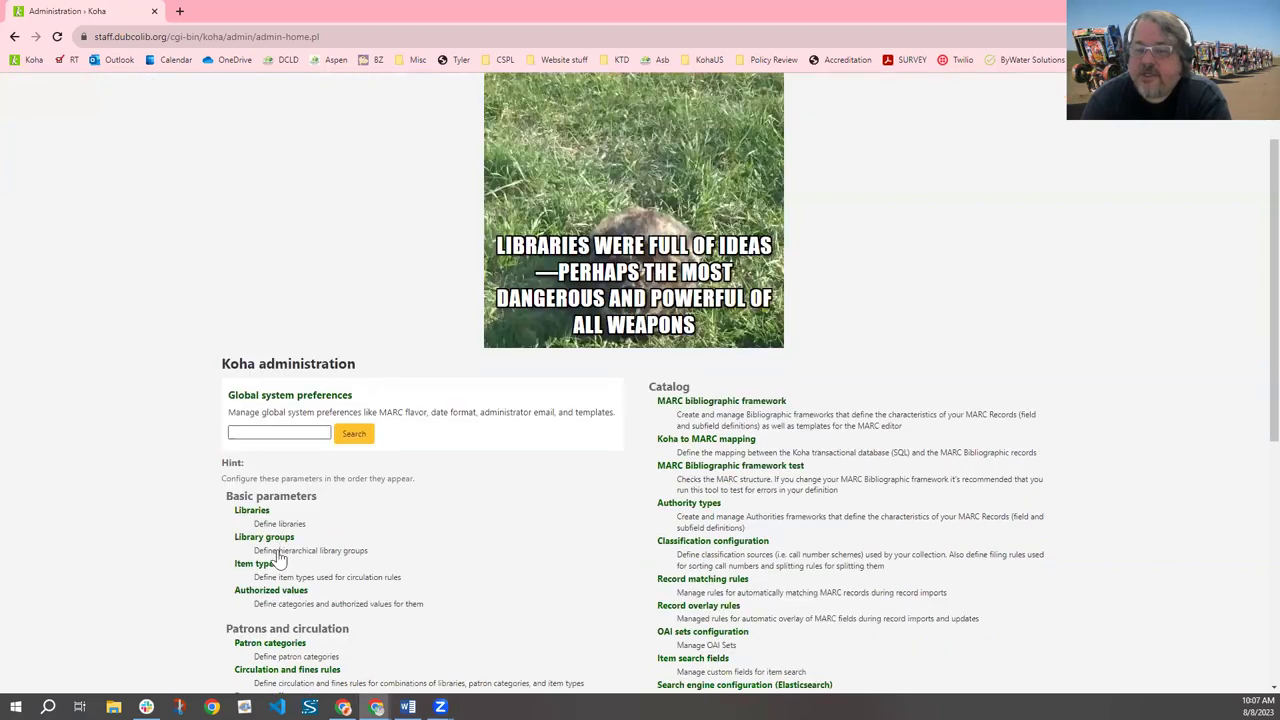
scroll(281, 562, "down", 5)
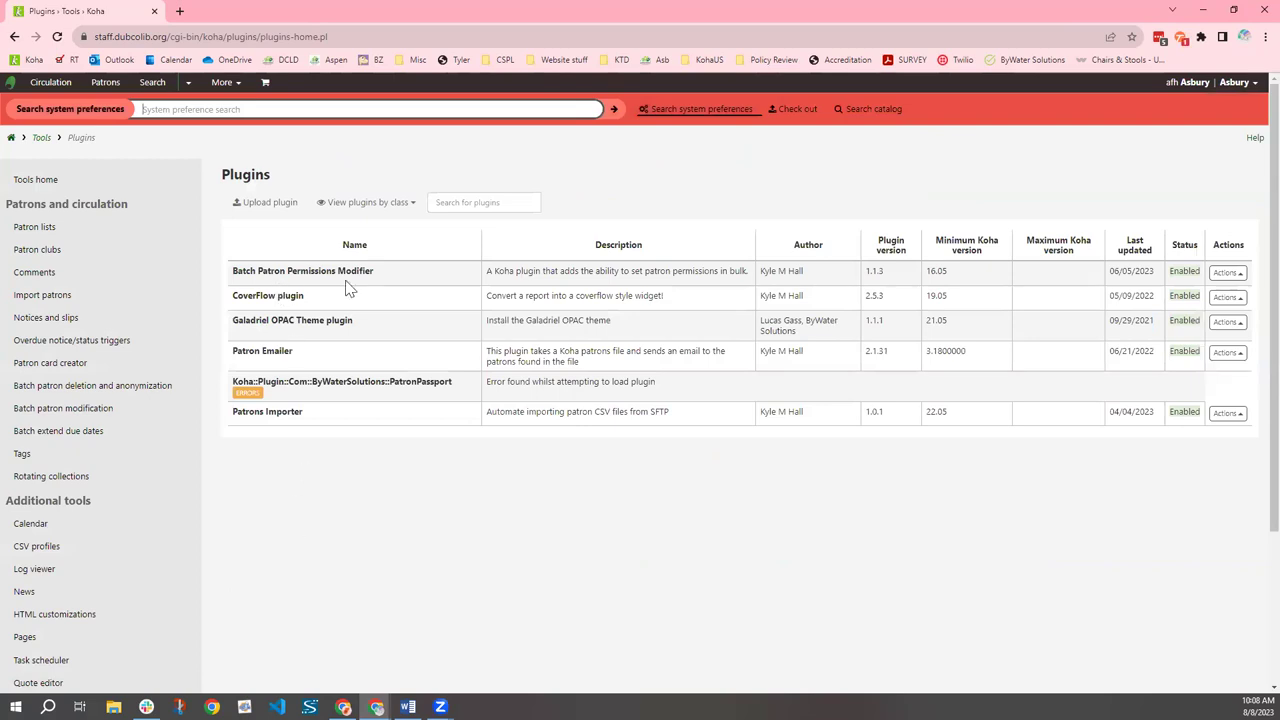
left_click_drag(378, 278, 263, 272)
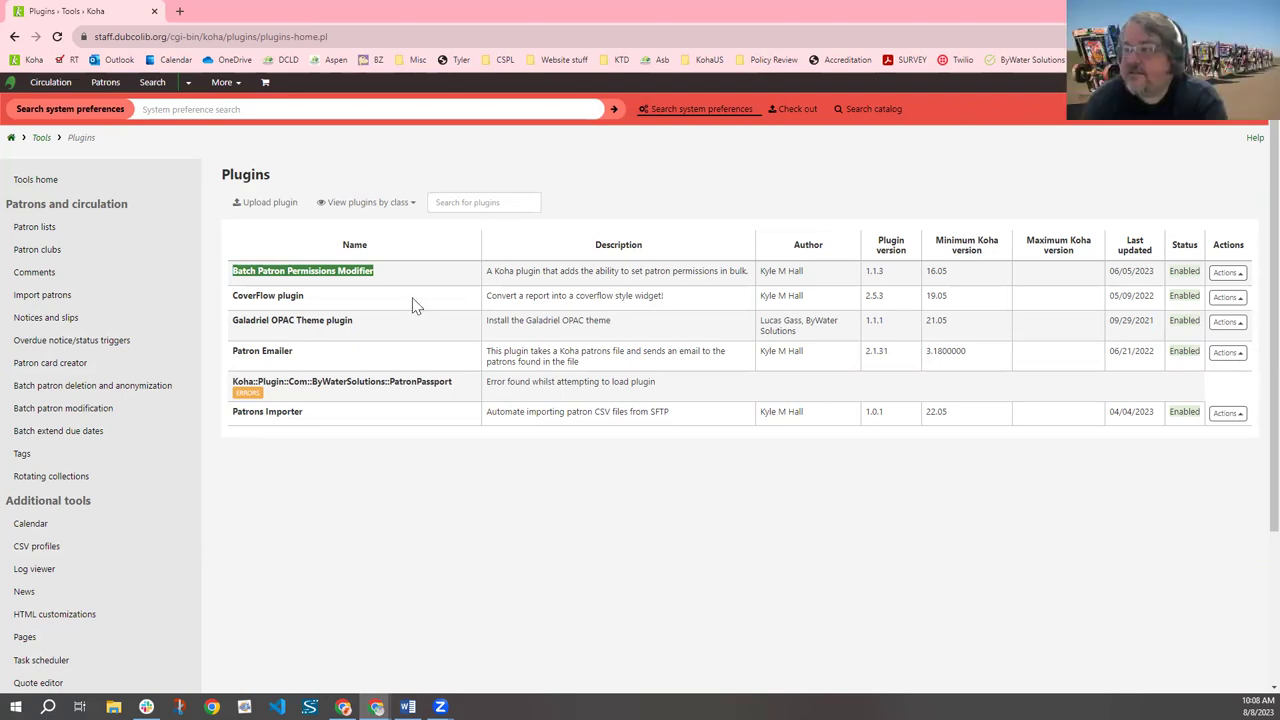
left_click(452, 277)
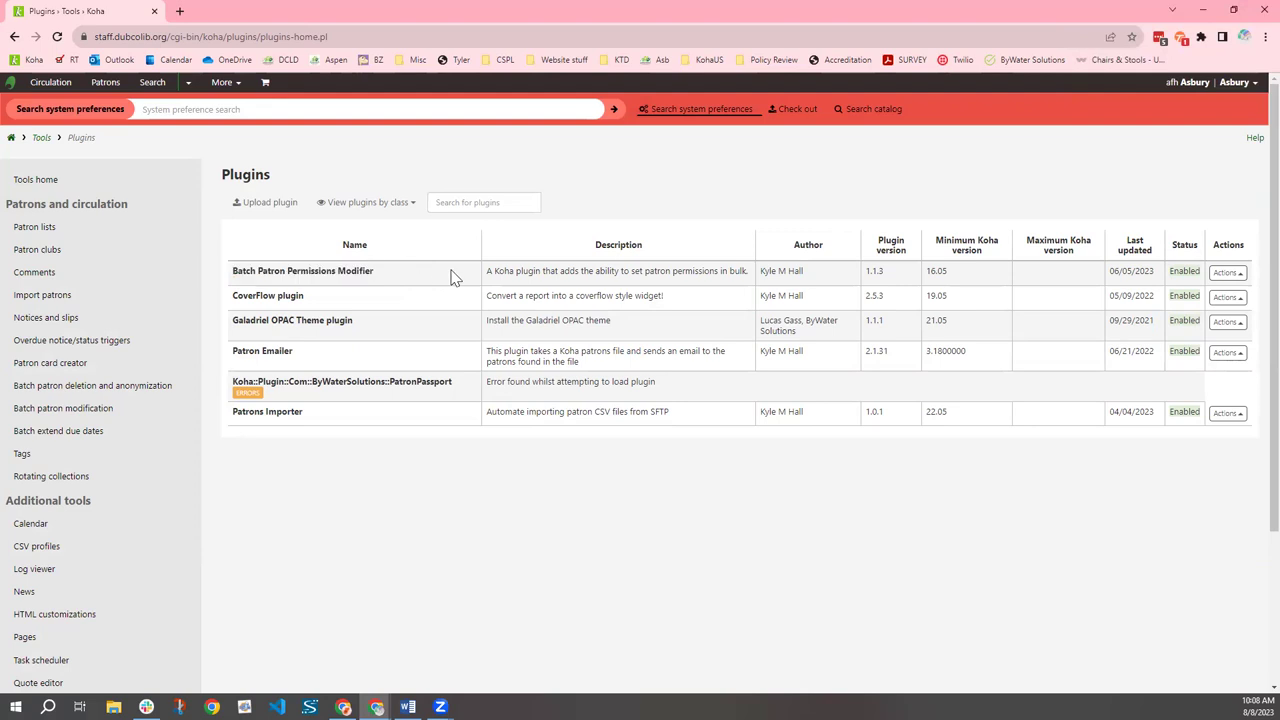
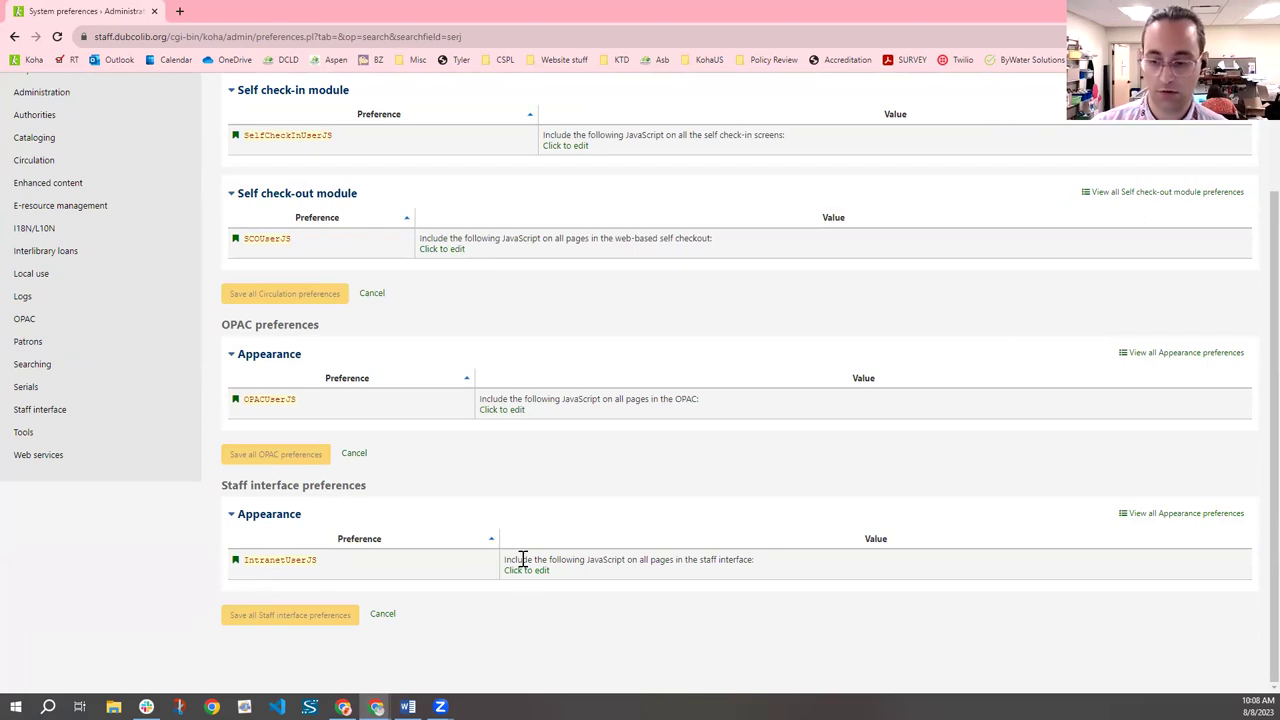
Step: Expand the IntranetUserJS preference and examine the start and end comments of its Batch Permissions Modifier code
left_click(526, 569)
scroll(520, 510, "down", 2)
scroll(597, 502, "down", 20)
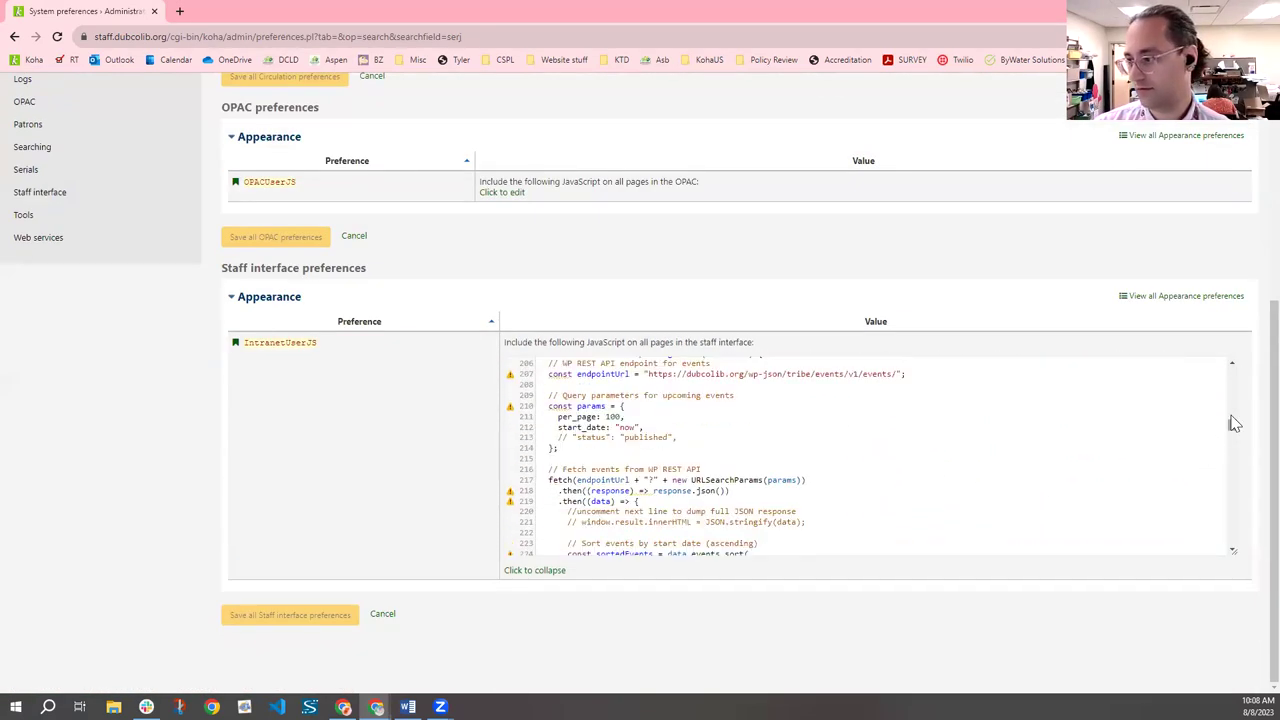
left_click_drag(1234, 428, 1234, 577)
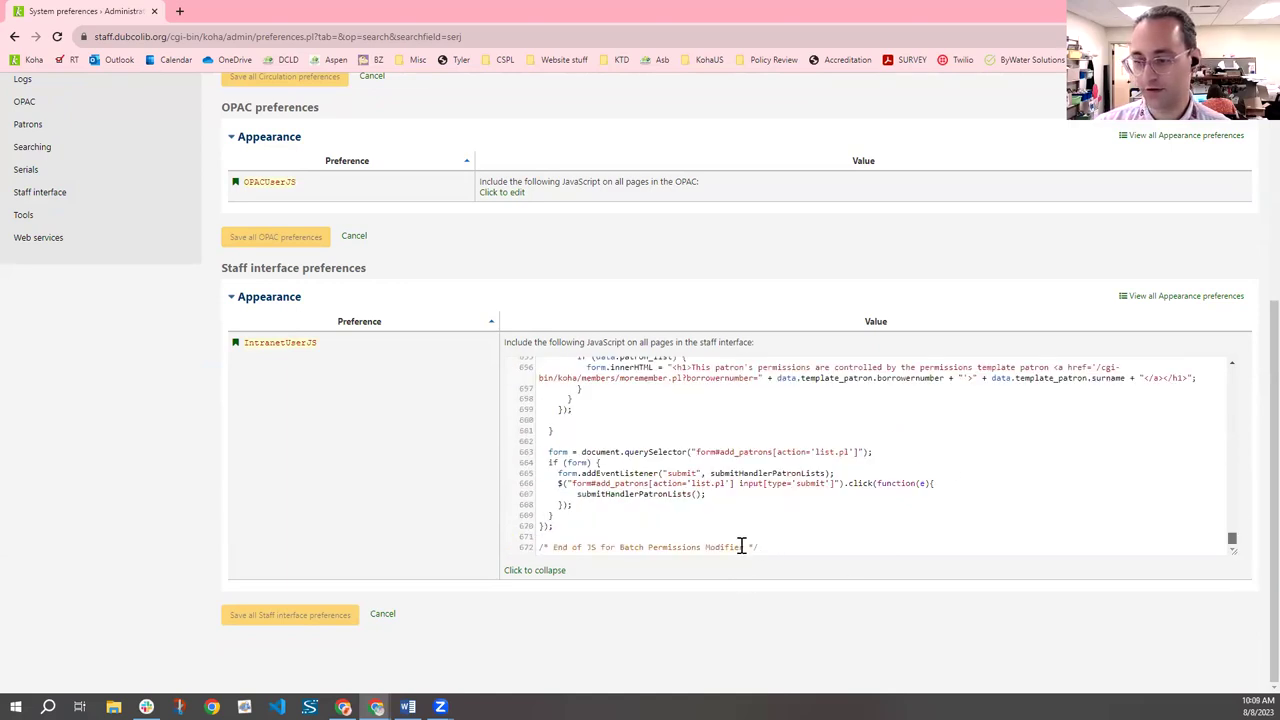
scroll(685, 505, "up", 5)
scroll(690, 500, "up", 3)
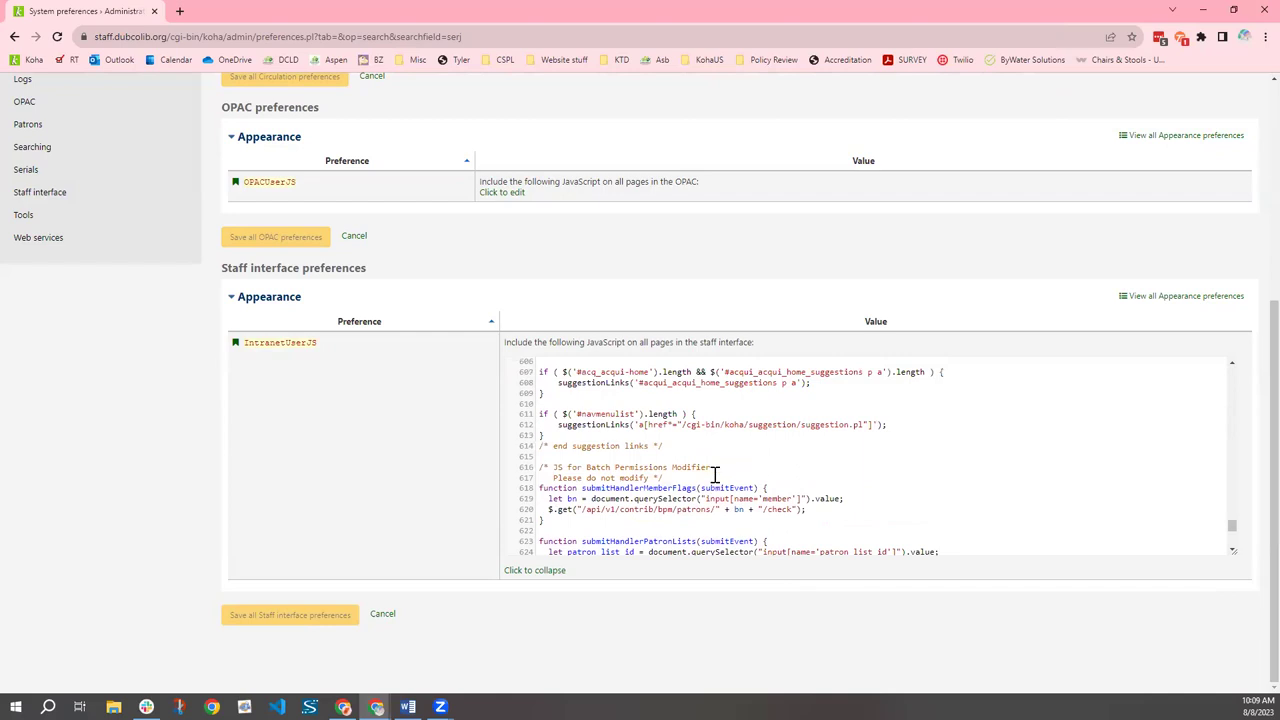
left_click_drag(715, 474, 498, 475)
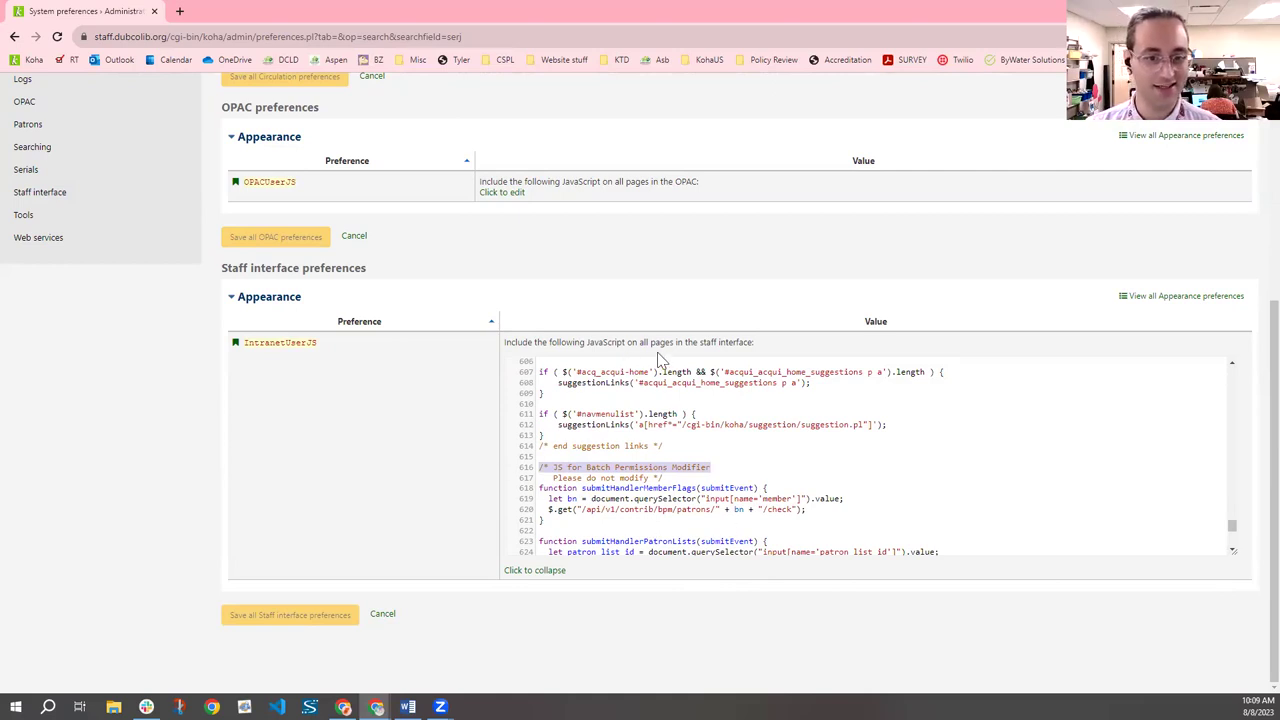
scroll(661, 466, "down", 5)
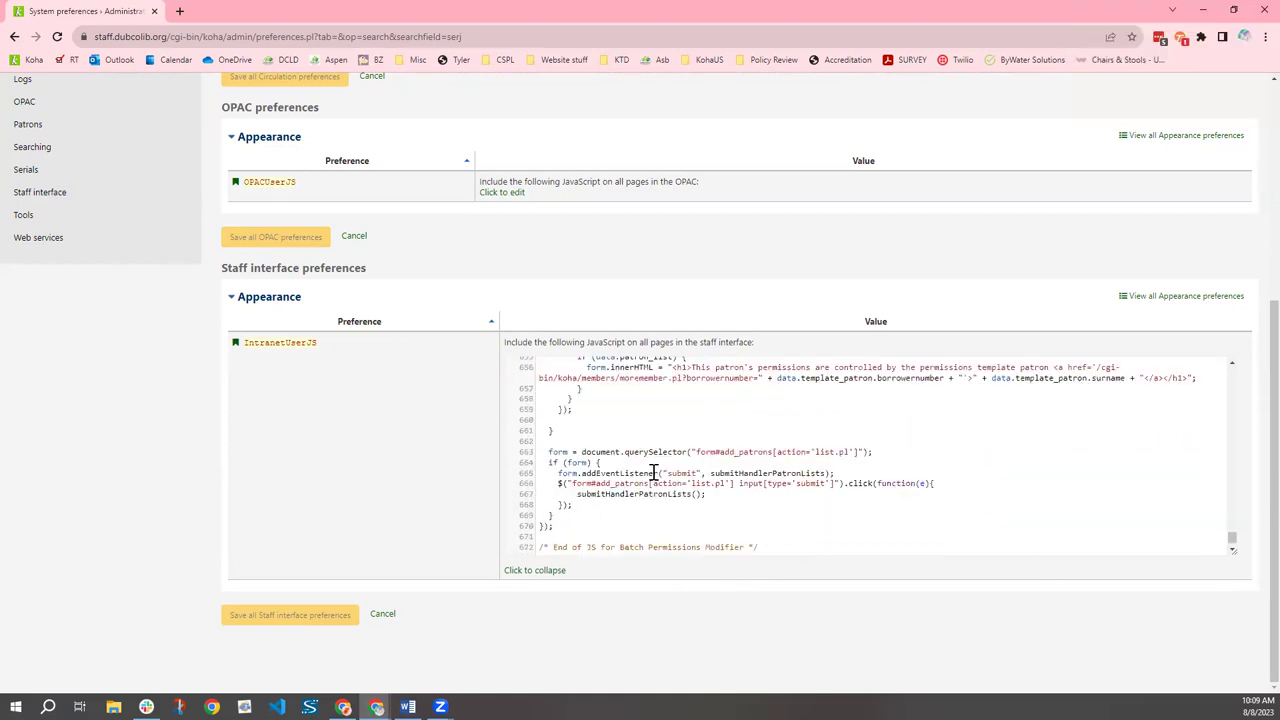
Step: Add two blank lines after the closing comment of the Batch Permissions Modifier code in IntranetUserJS
left_click(785, 552)
key("Return")
key("Return")
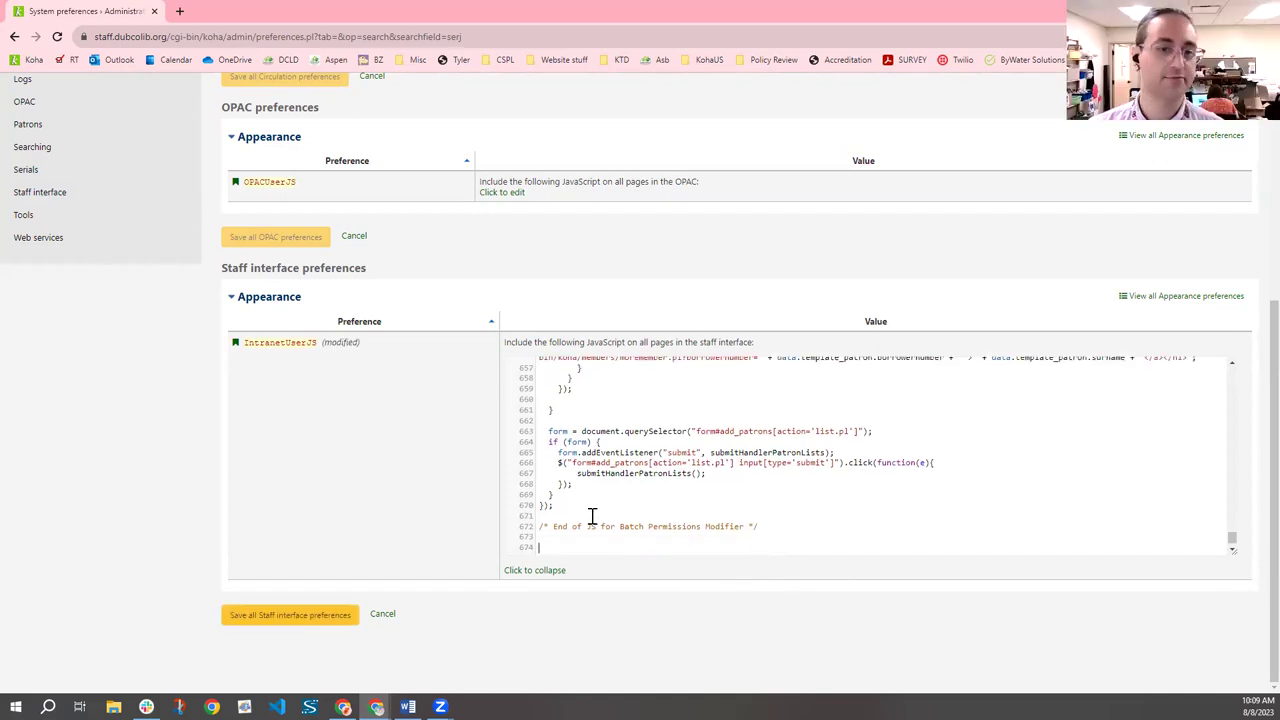
Step: Leave the system preferences without saving the change and open the Log viewer in Tools
scroll(326, 429, "up", 4)
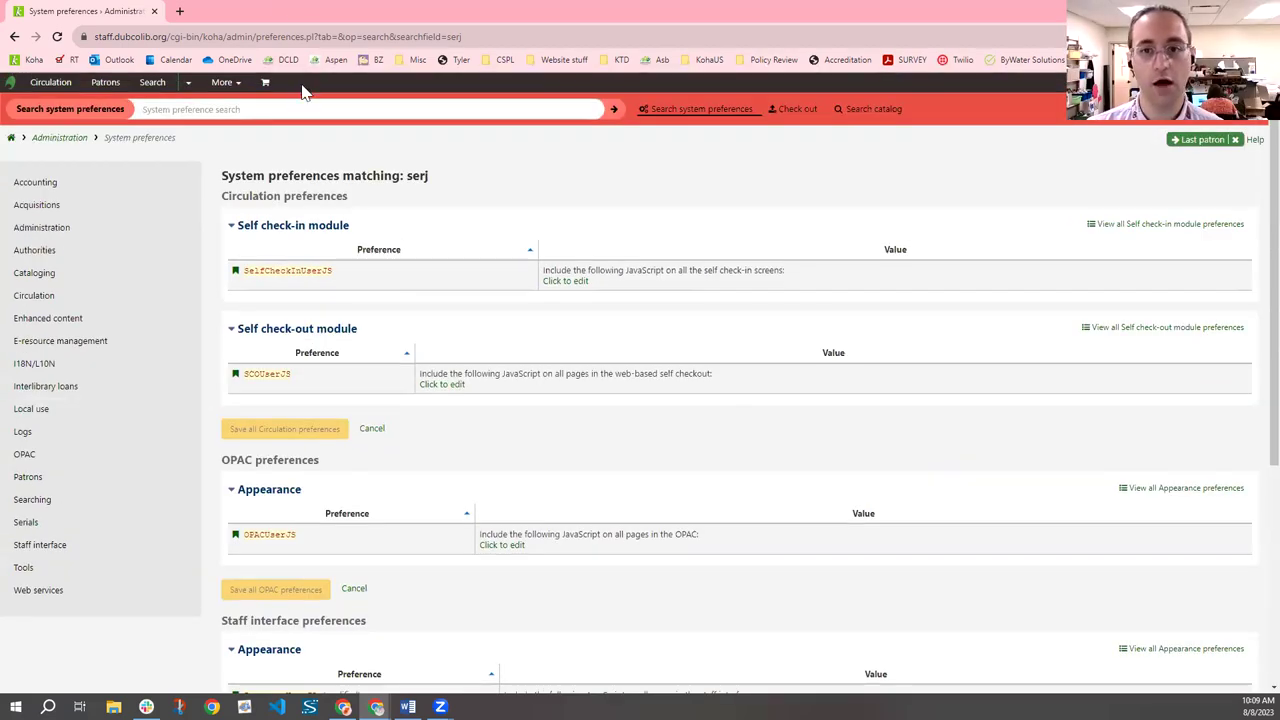
left_click(236, 88)
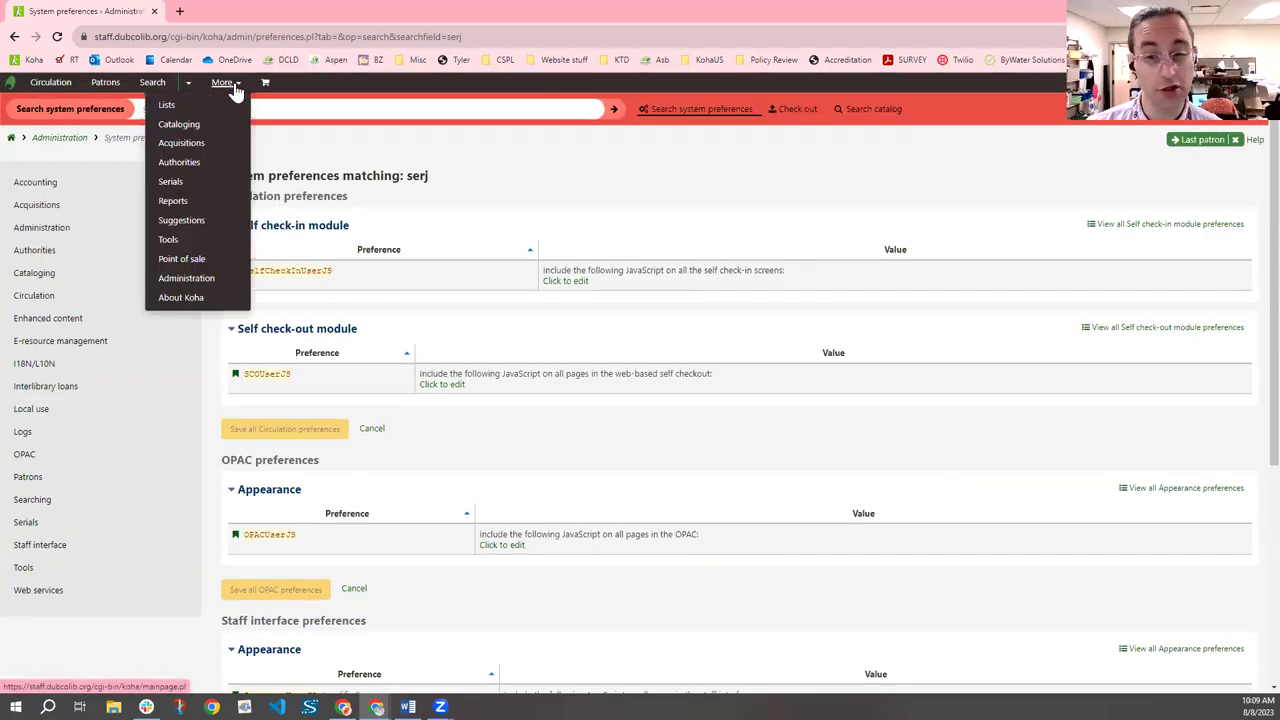
left_click(164, 241)
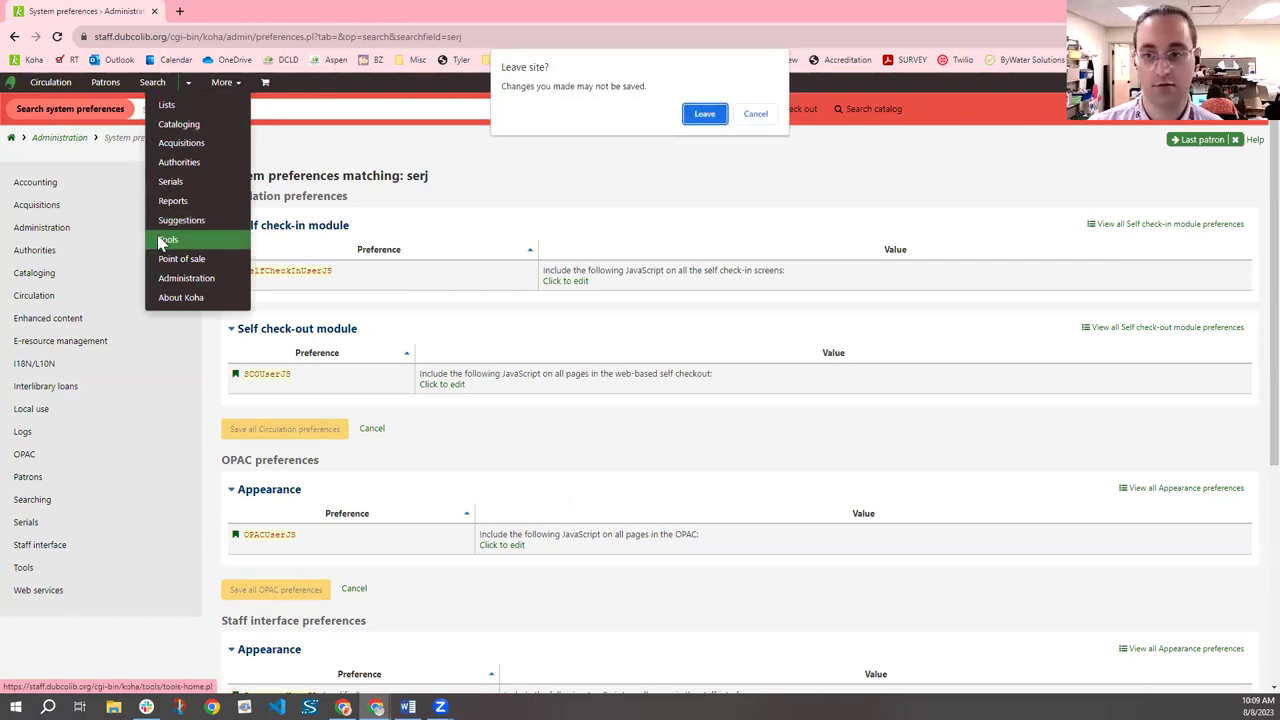
left_click(704, 115)
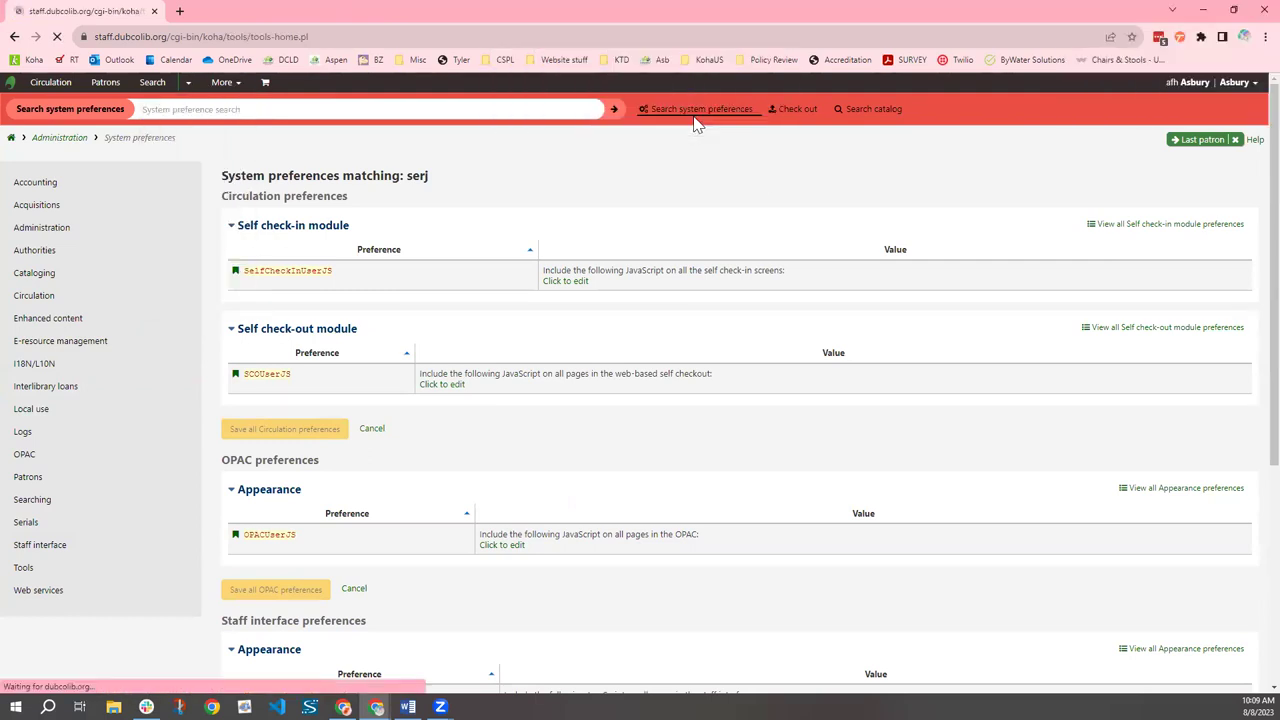
left_click(680, 276)
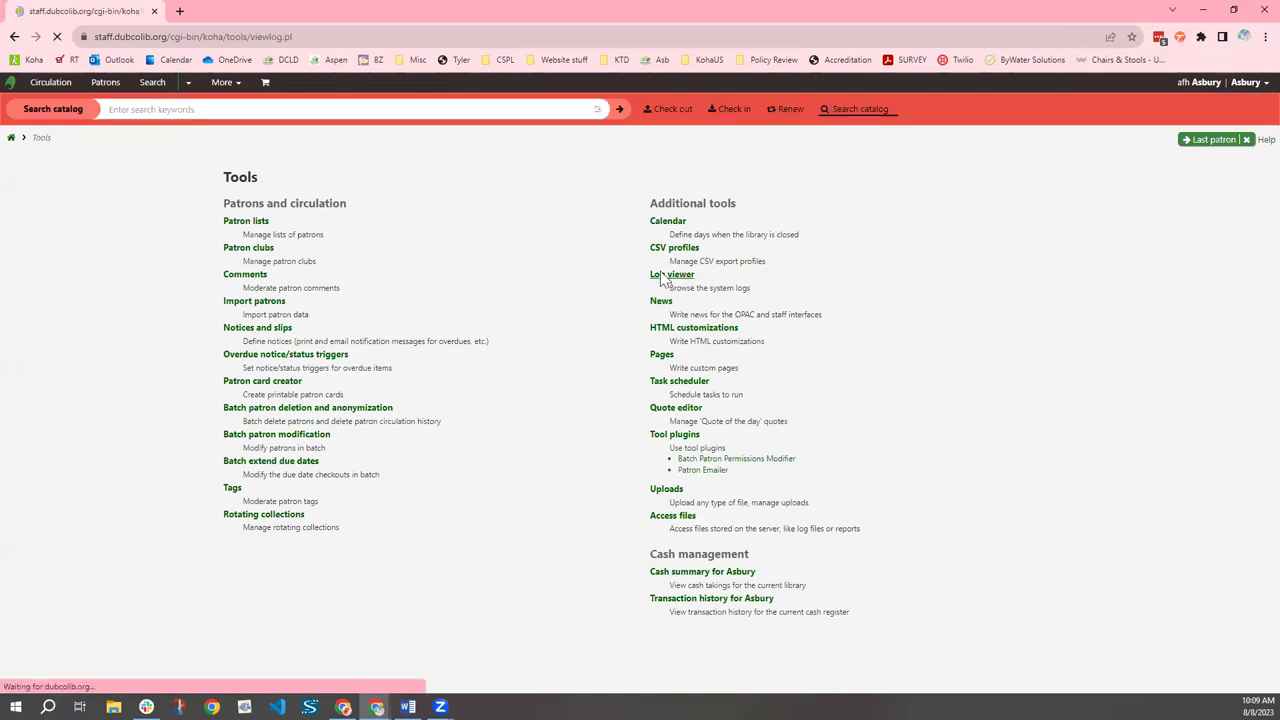
Step: Browse the system logs for the System preferences module only, with output to the screen
scroll(391, 383, "down", 1)
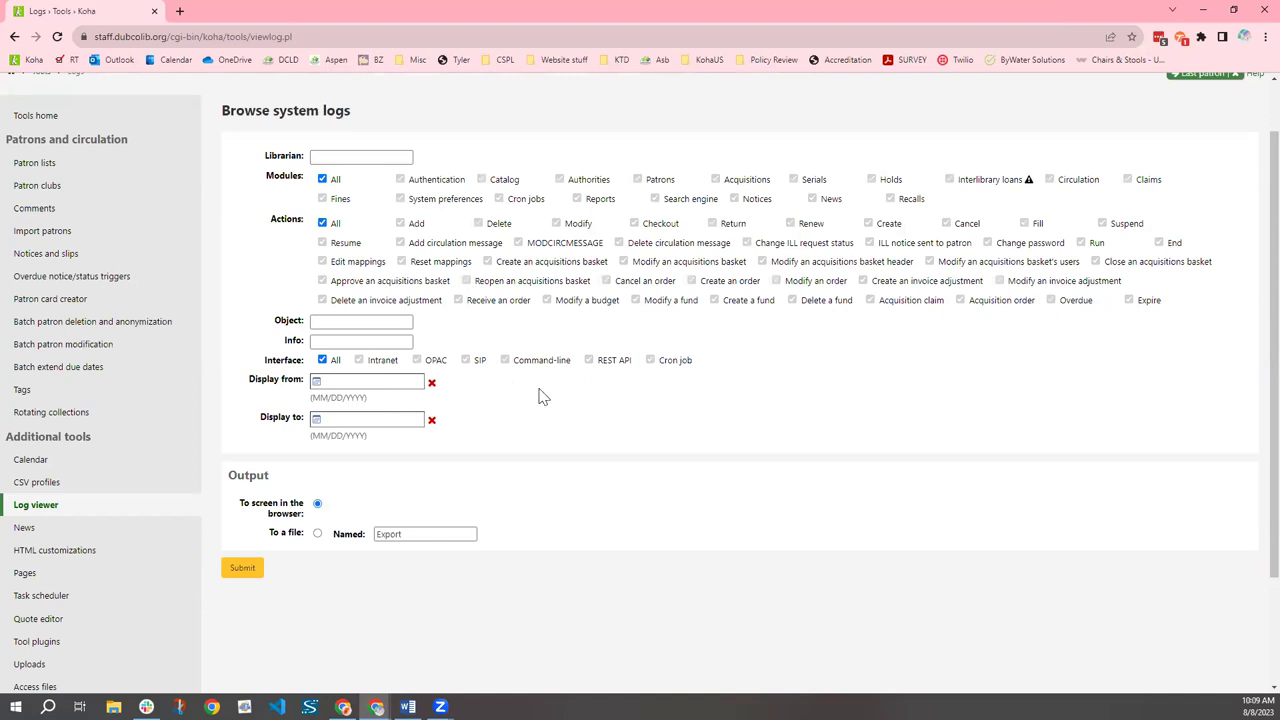
left_click(322, 181)
left_click(400, 198)
left_click(243, 567)
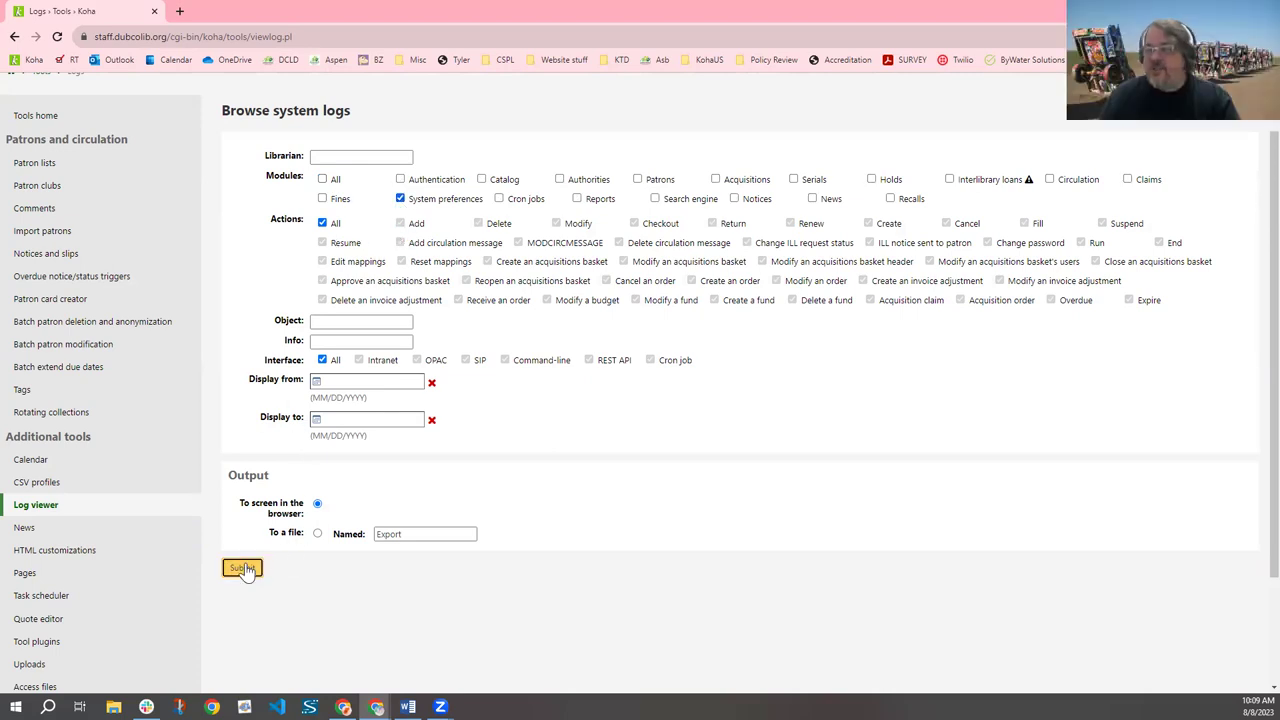
Step: Examine the logged IntranetUserJS modifications in the log entries, including the saved code of the 08/07/2023 entry
scroll(645, 493, "down", 3)
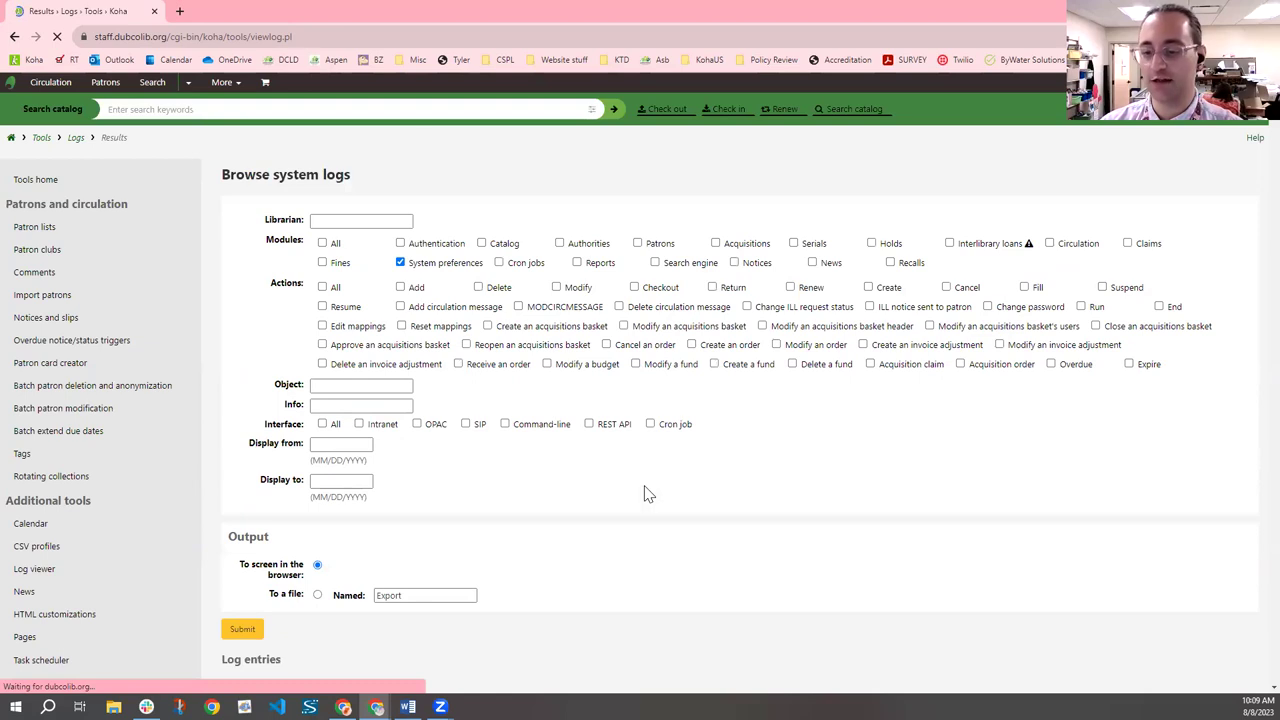
scroll(648, 493, "down", 7)
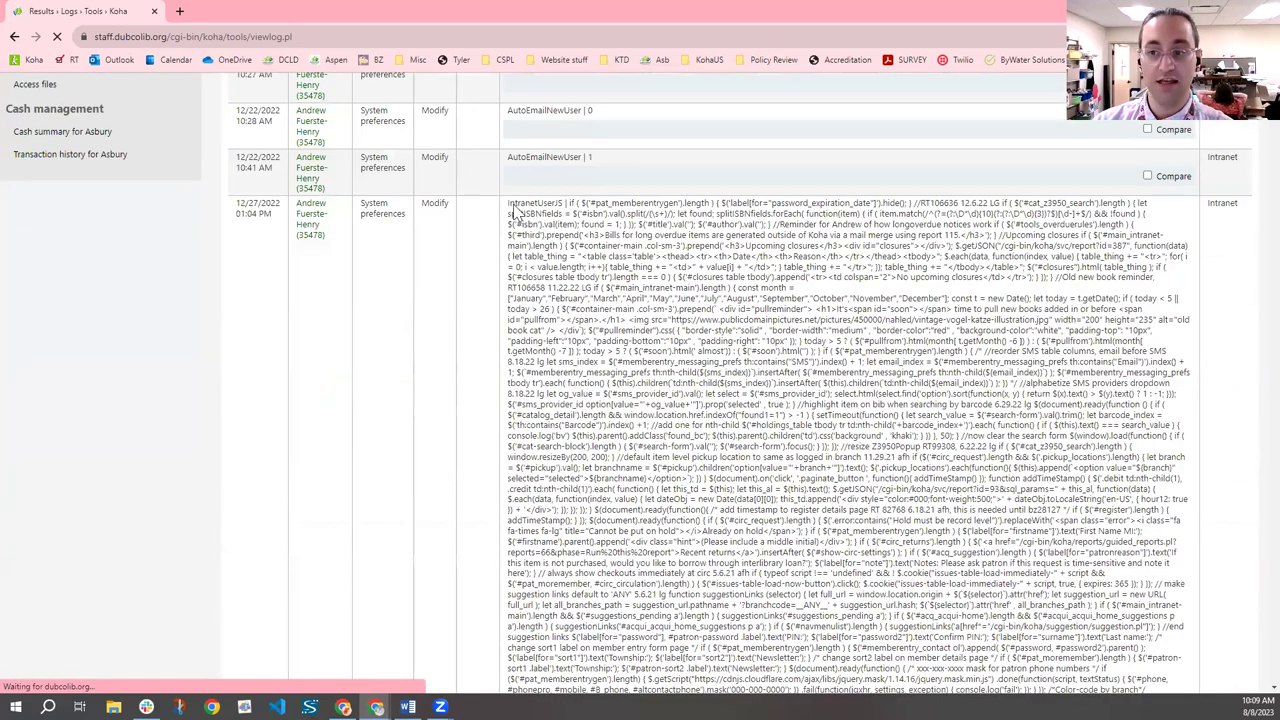
left_click_drag(514, 208, 602, 268)
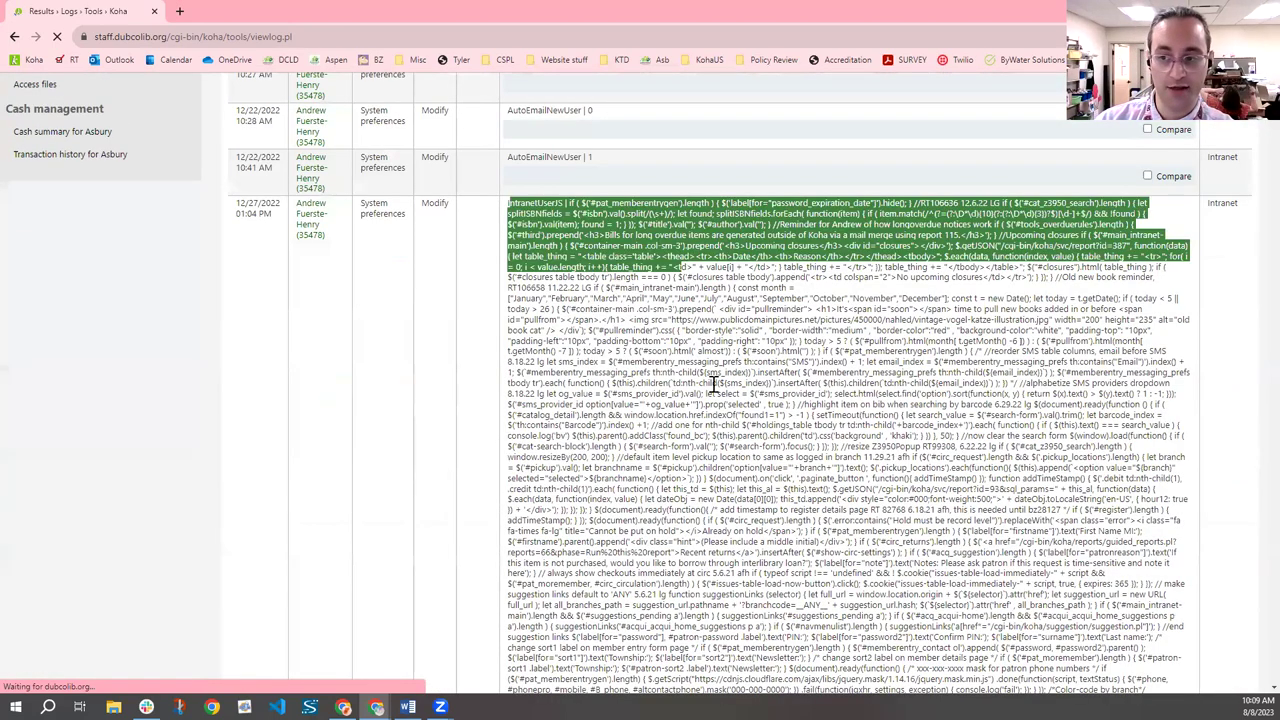
scroll(729, 345, "down", 5)
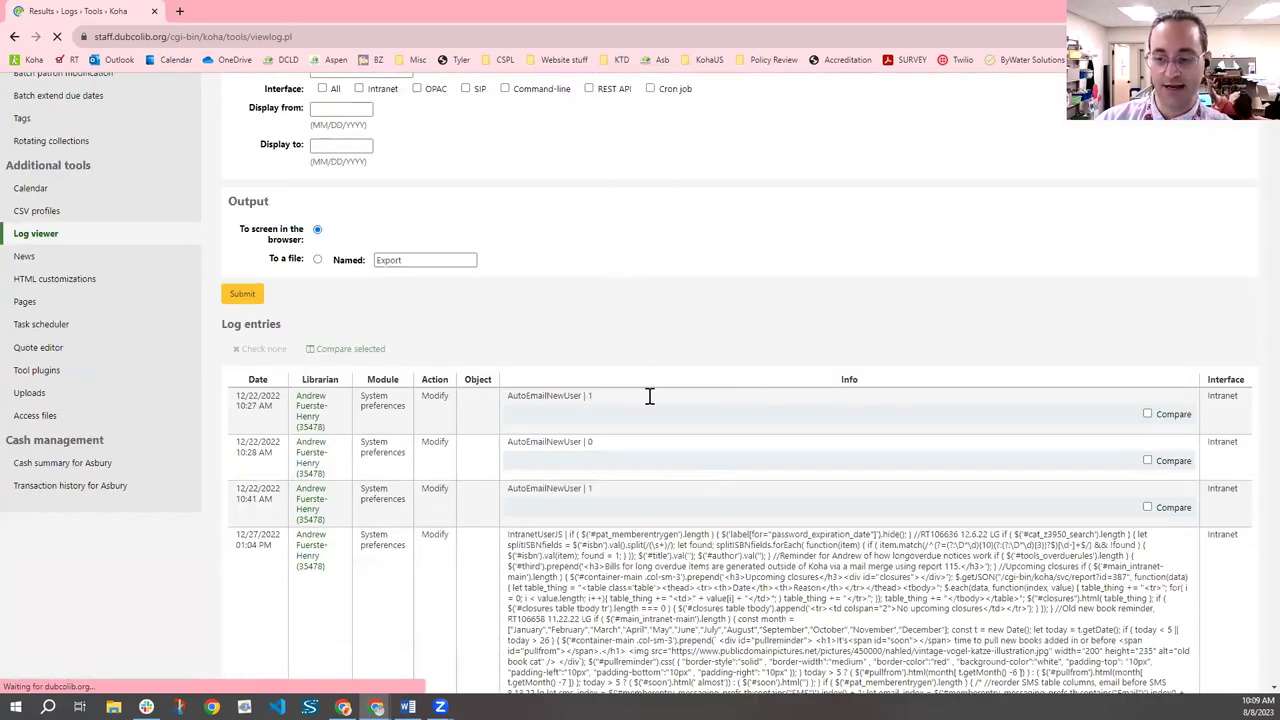
scroll(653, 589, "down", 3)
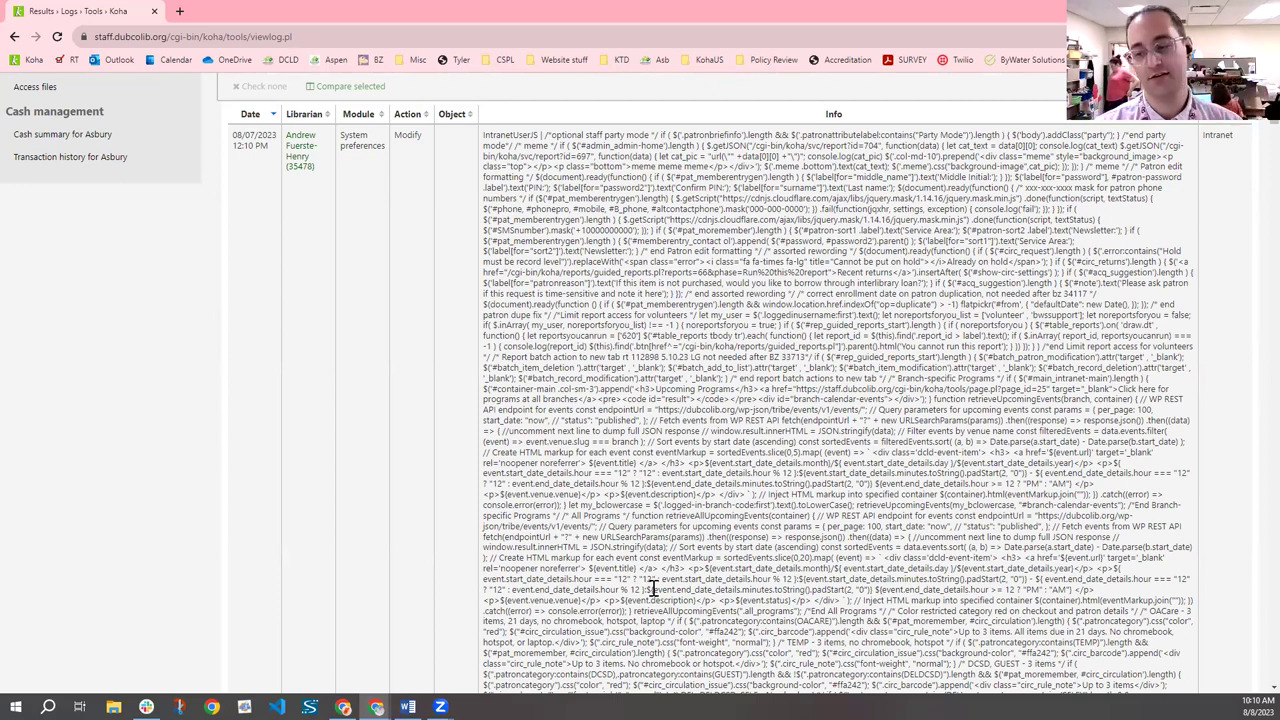
left_click_drag(548, 157, 728, 597)
scroll(740, 560, "down", 2)
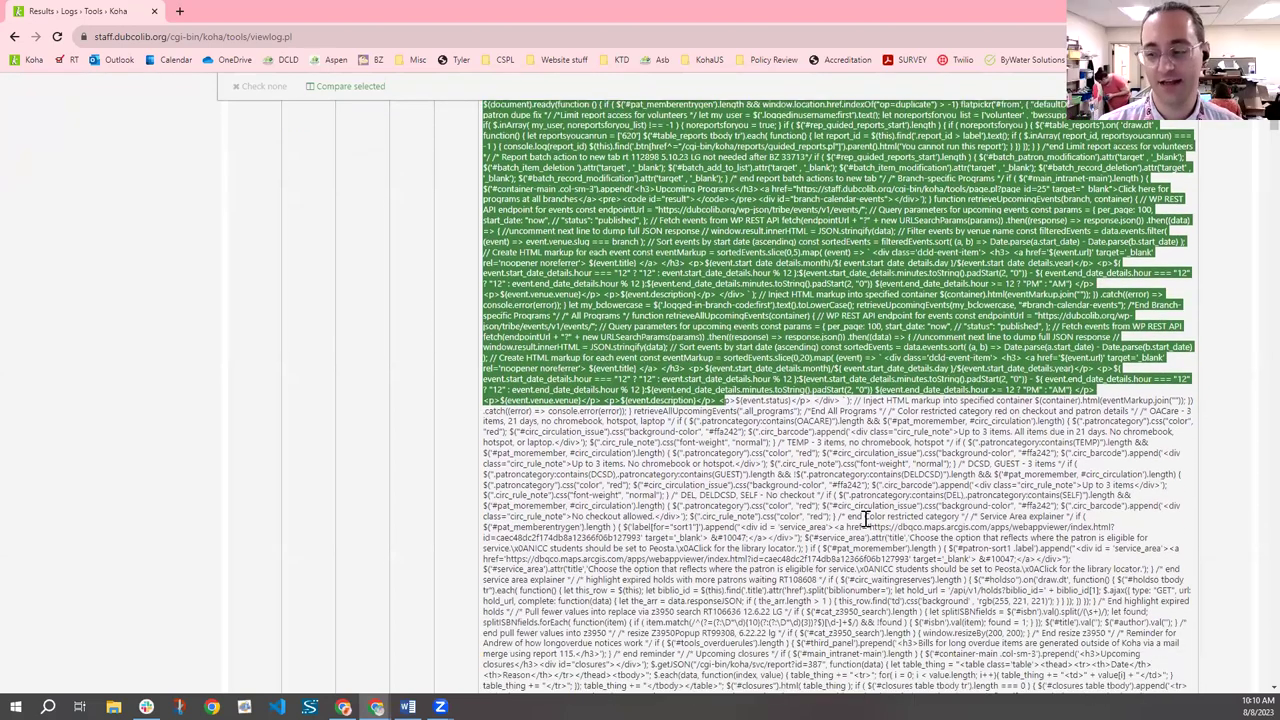